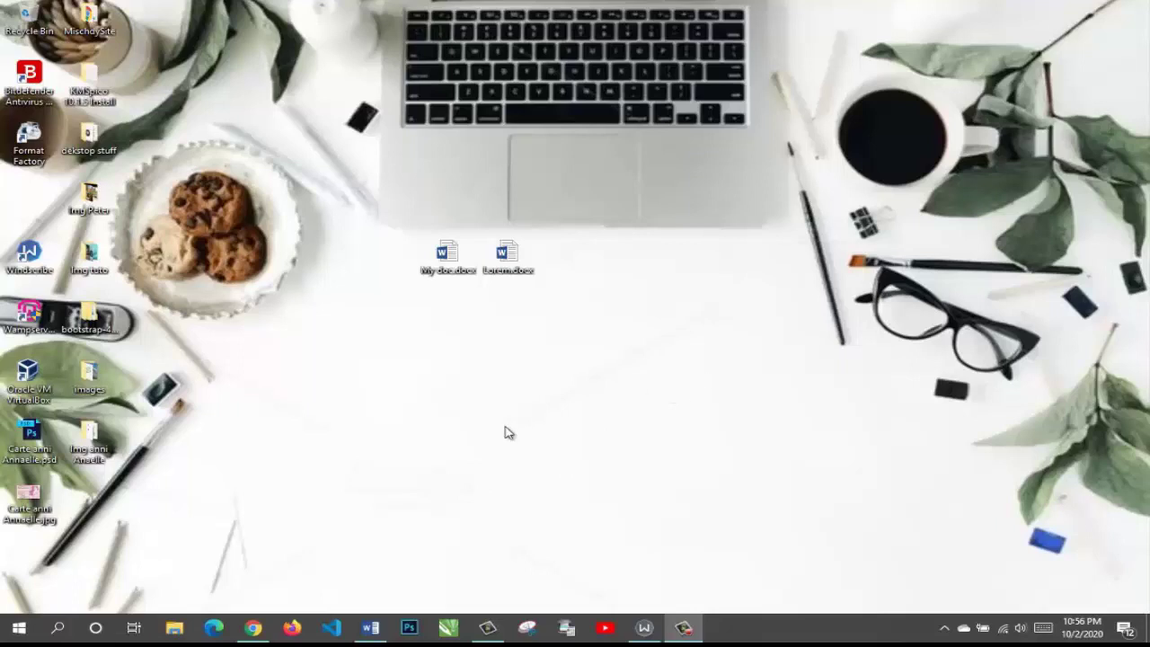
Step: Open My doc.docx and encrypt it with an open password, entered and then confirmed
double_click(453, 266)
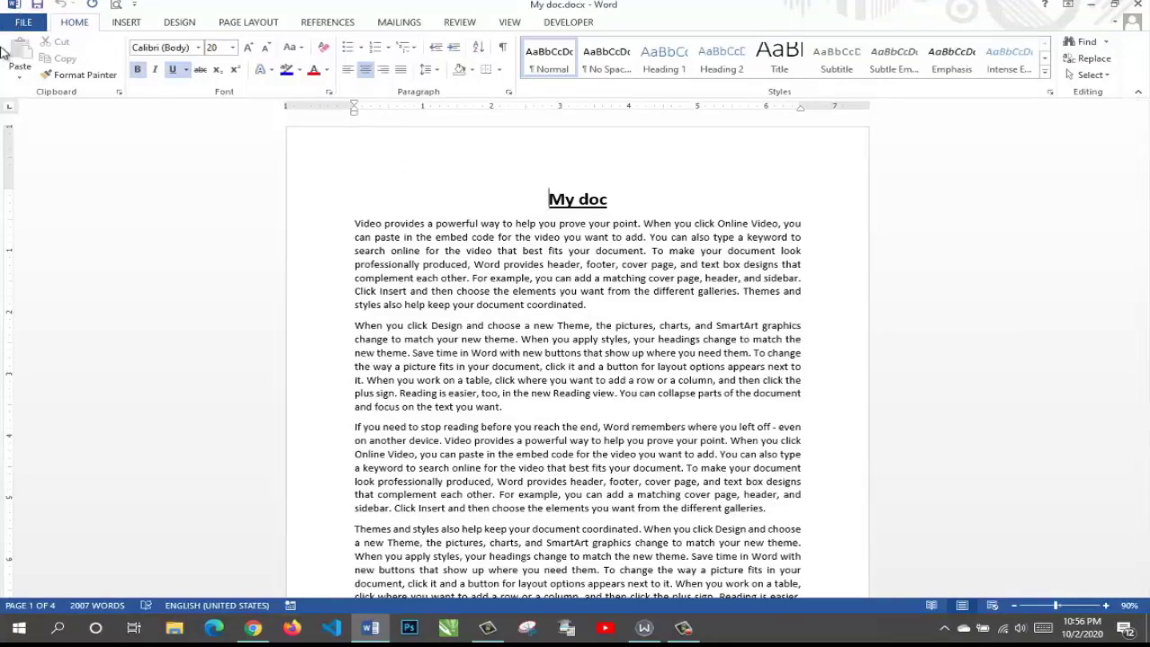
click(29, 27)
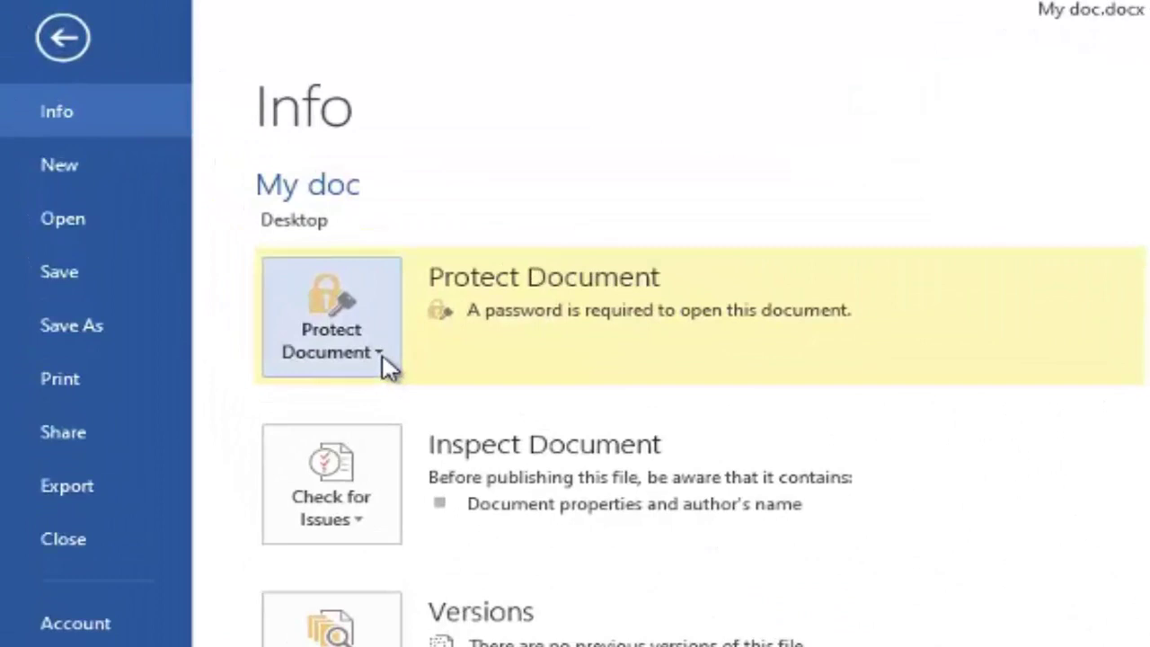
click(387, 364)
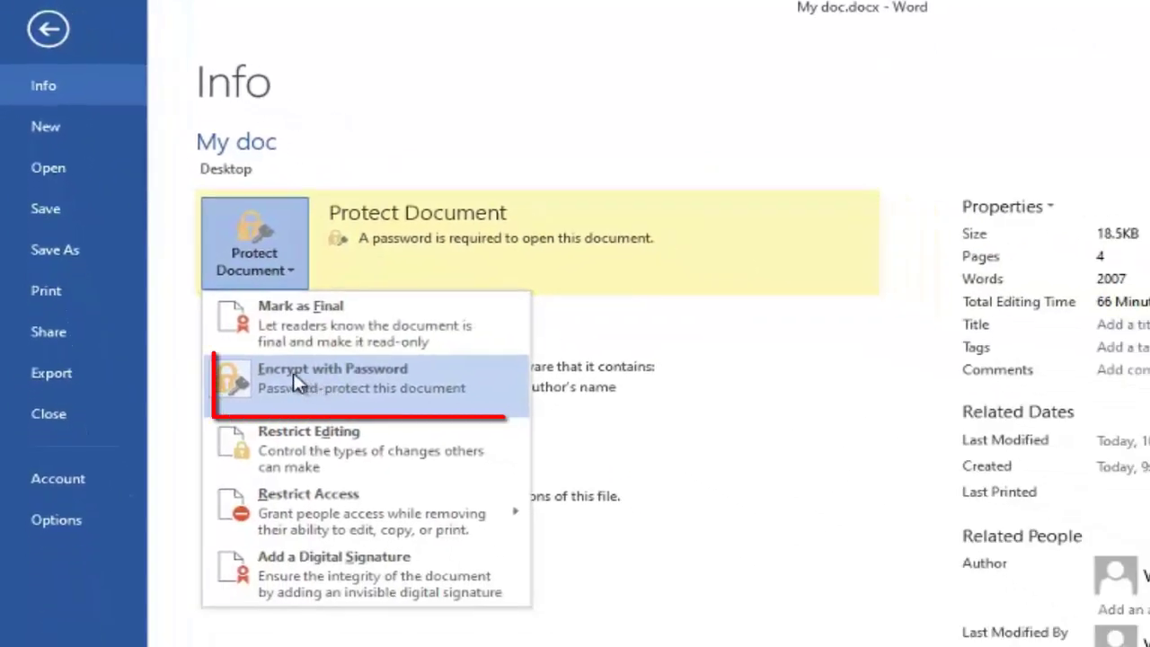
click(297, 382)
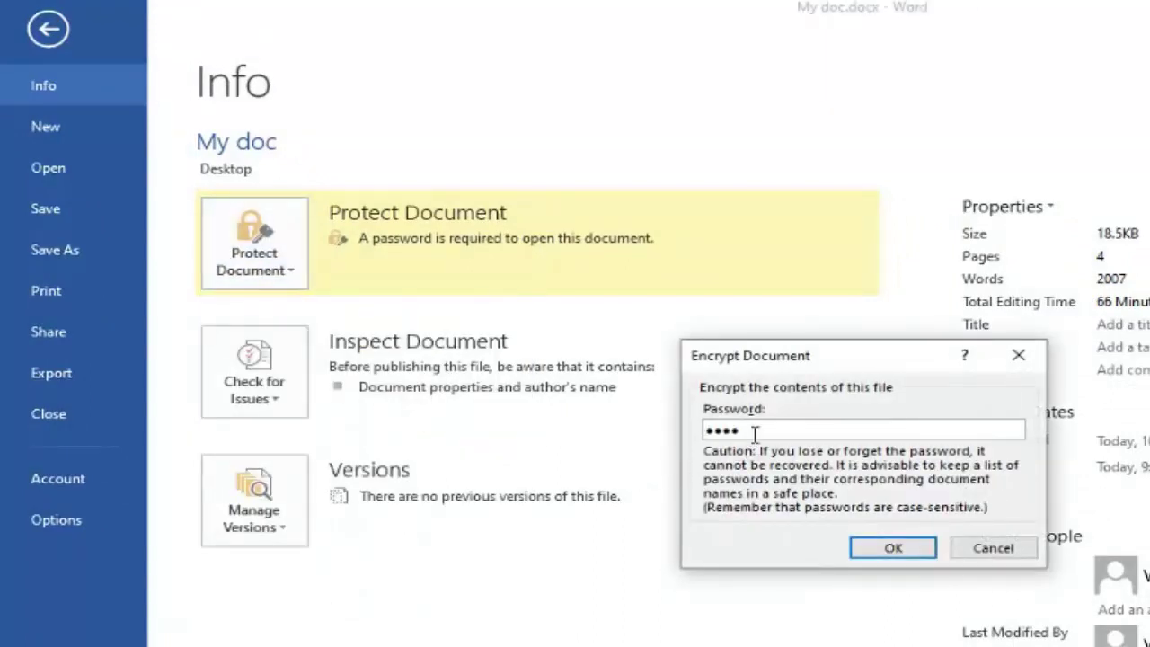
drag(743, 430, 669, 447)
text(1)
click(893, 550)
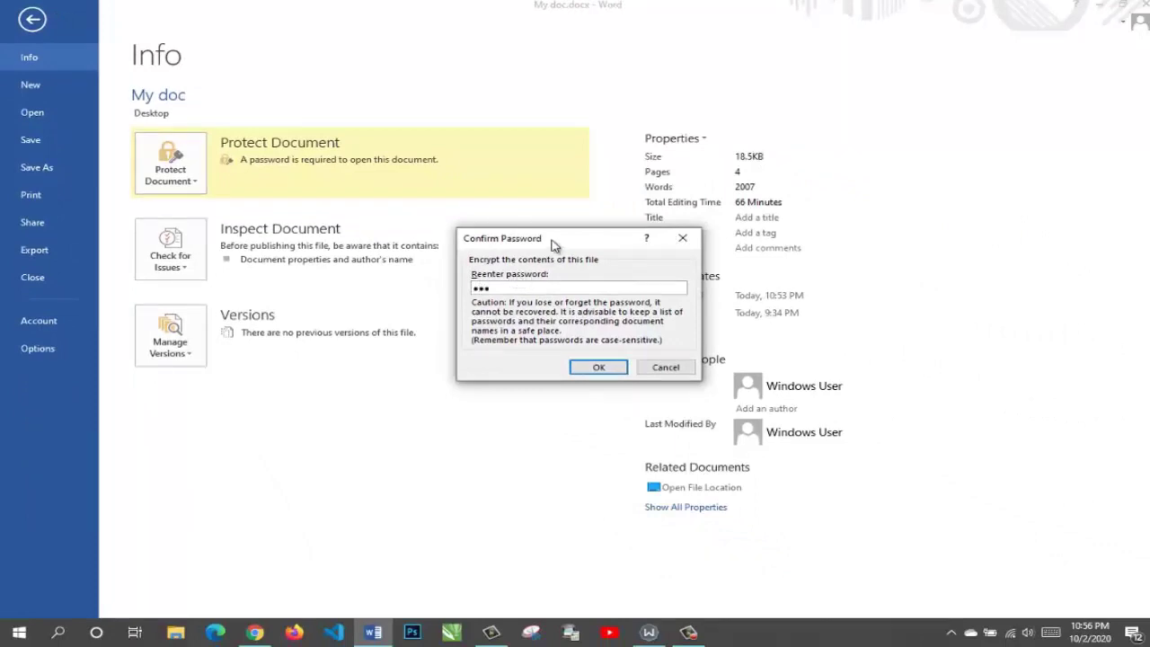
click(597, 367)
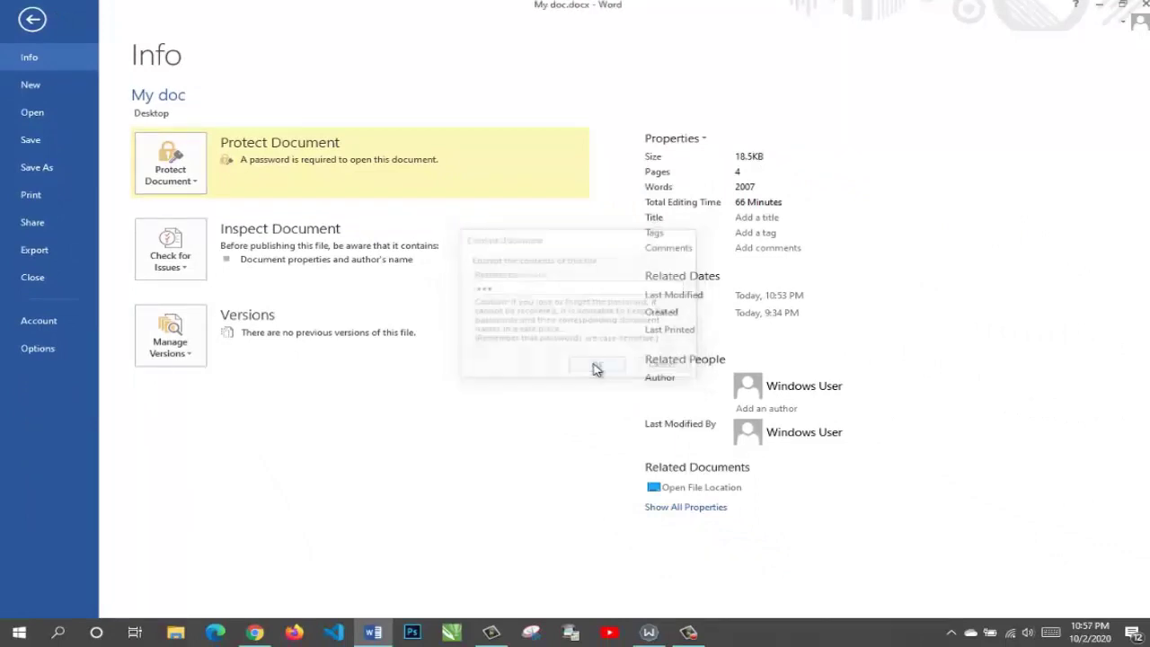
Step: Close My doc.docx, saving the password-protected changes
click(1143, 5)
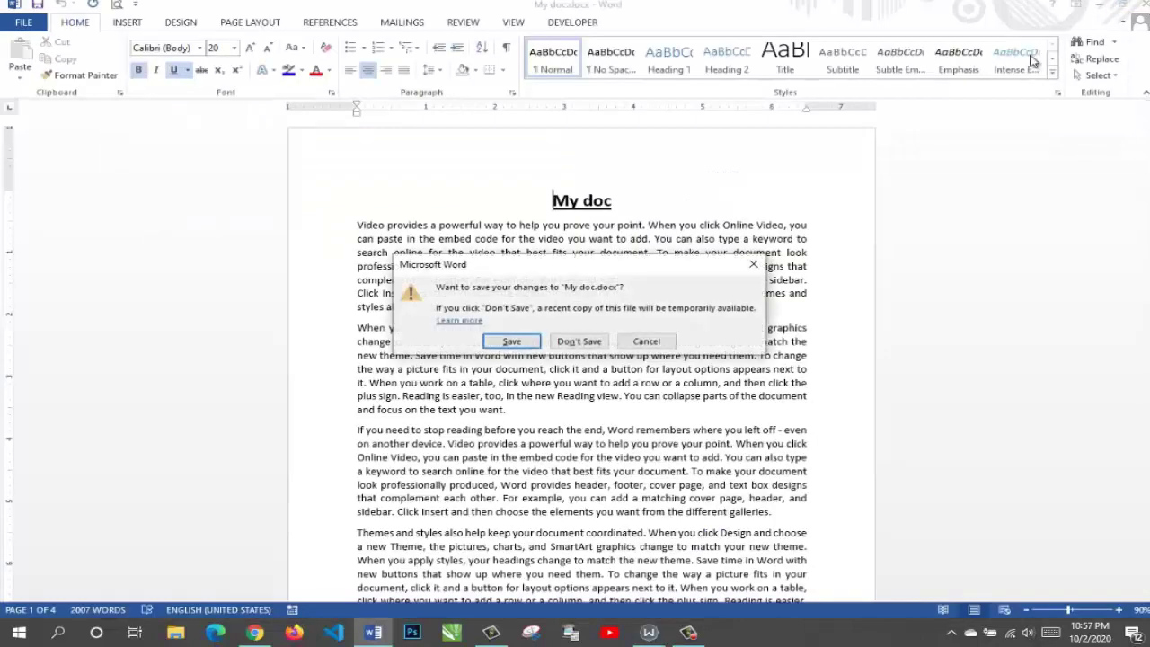
click(518, 343)
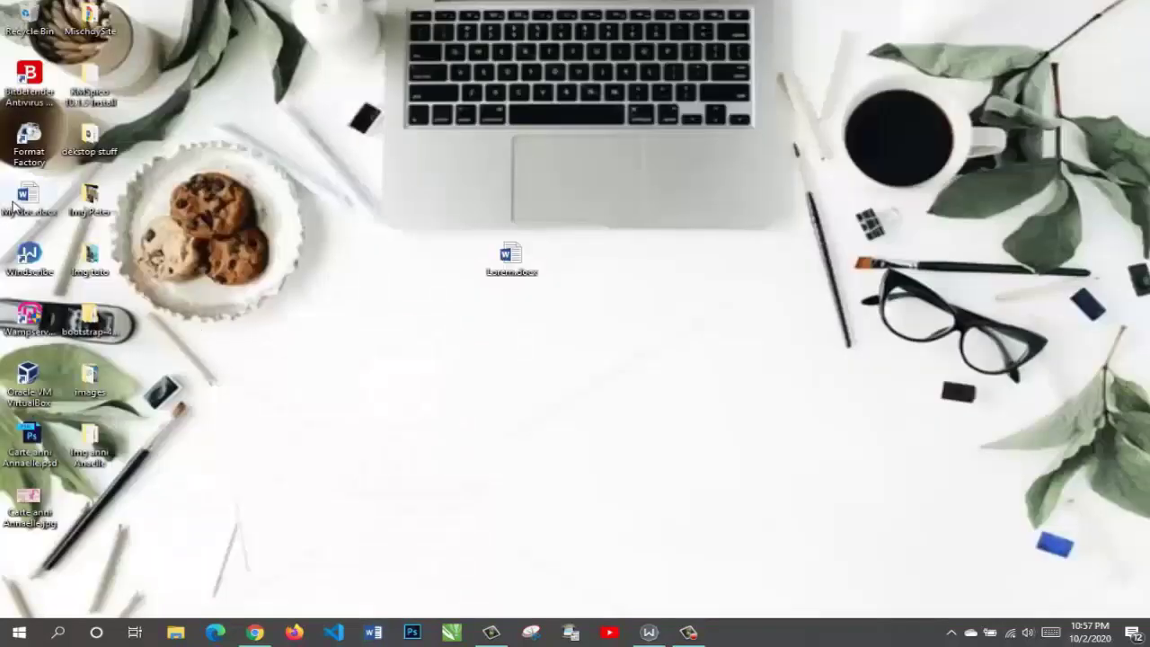
Step: Reopen My doc.docx by entering its password, then close it again
drag(28, 196, 382, 274)
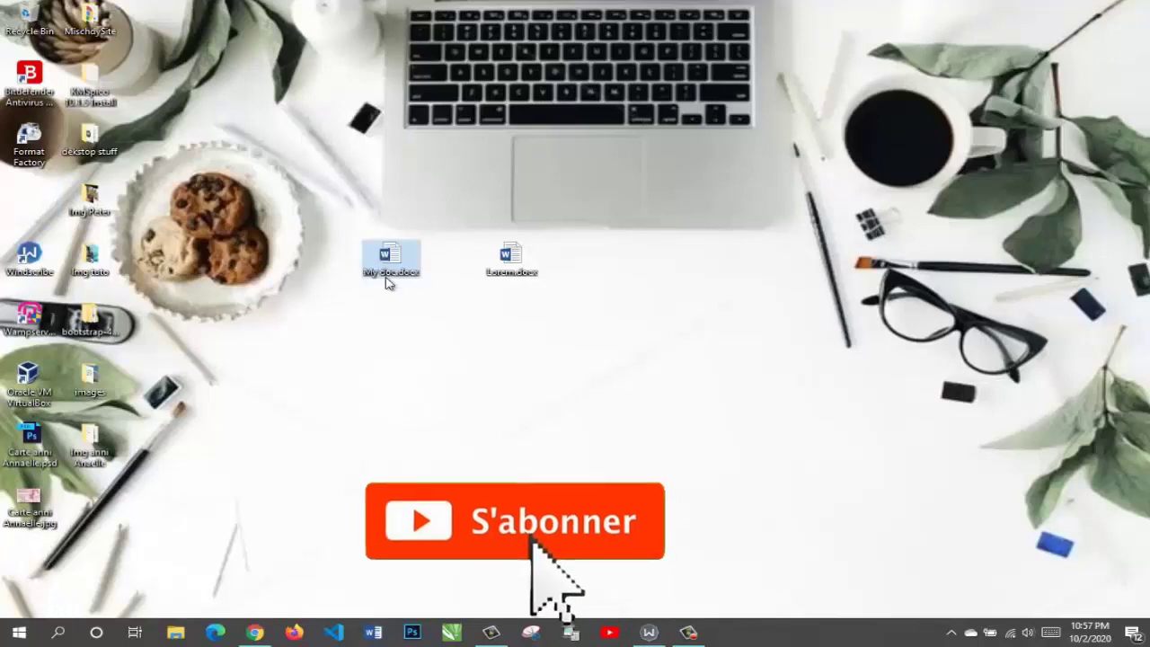
double_click(395, 256)
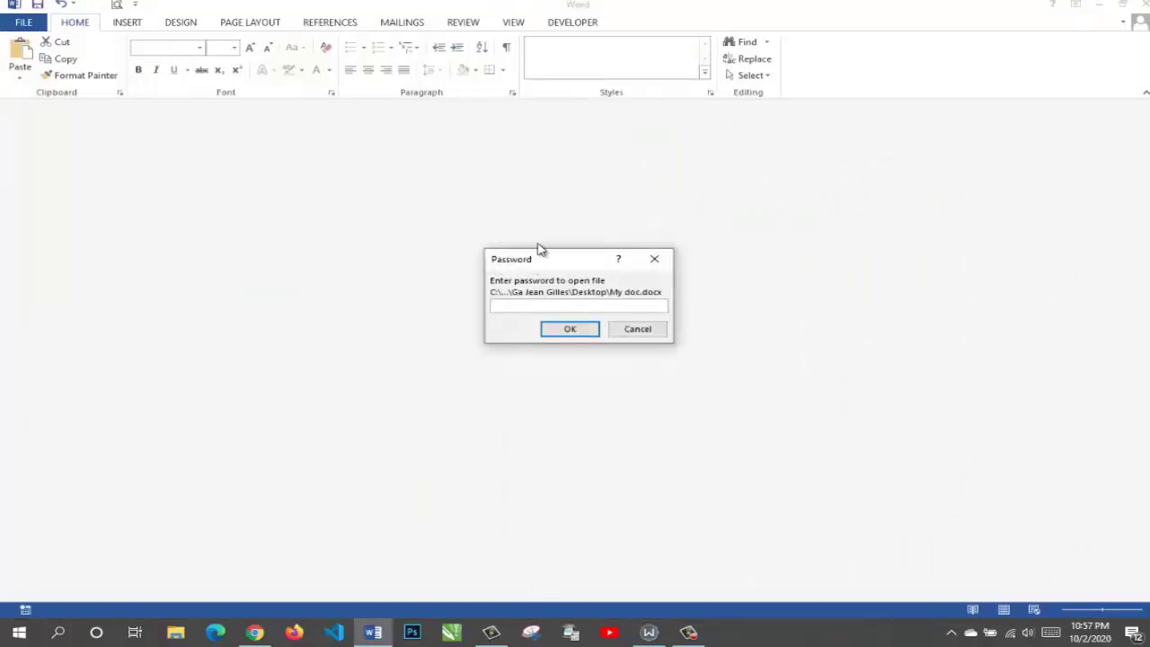
mouse_move(532, 261)
mouse_down()
mouse_move(503, 228)
mouse_move(514, 216)
mouse_move(516, 244)
mouse_move(519, 231)
mouse_up()
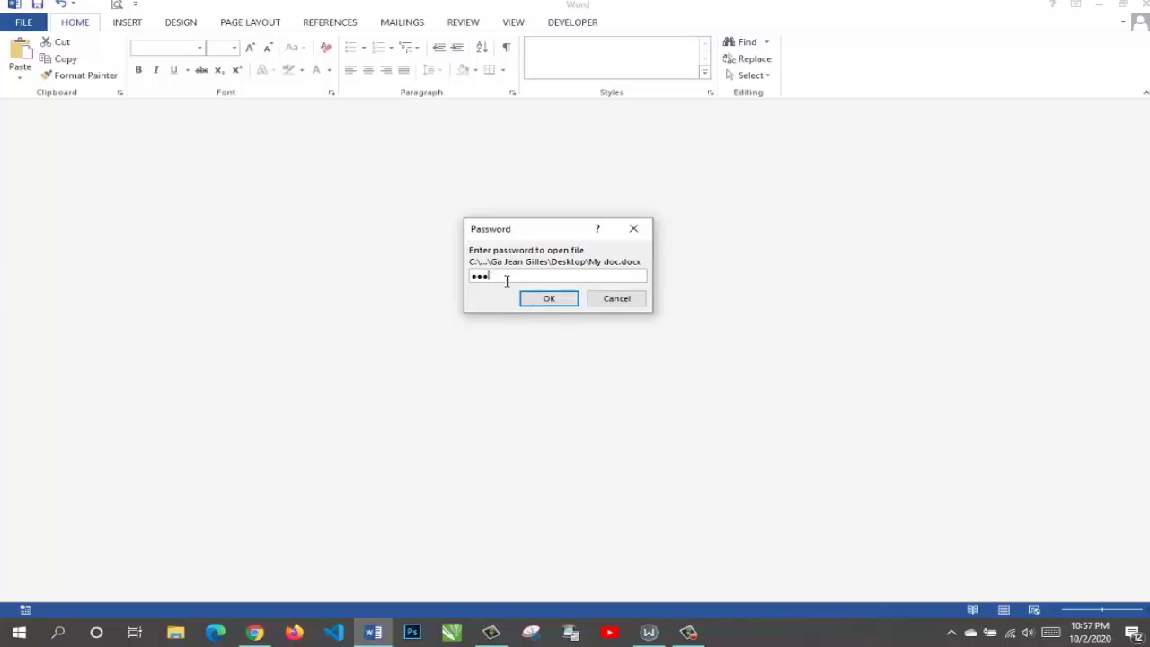
click(531, 293)
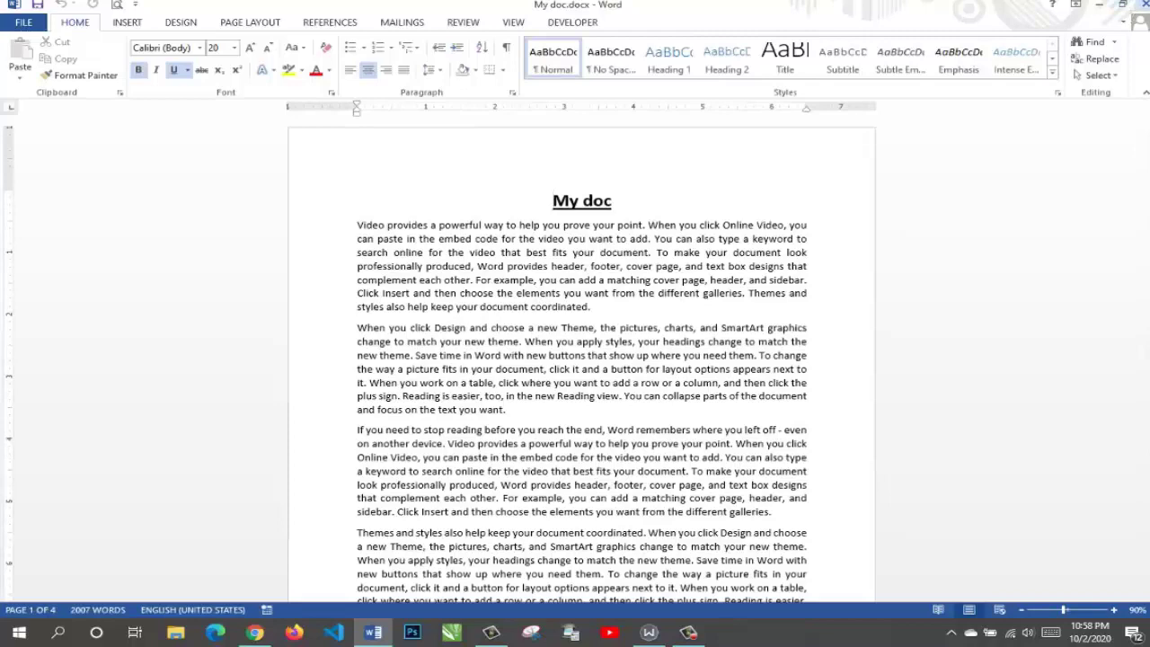
click(1144, 5)
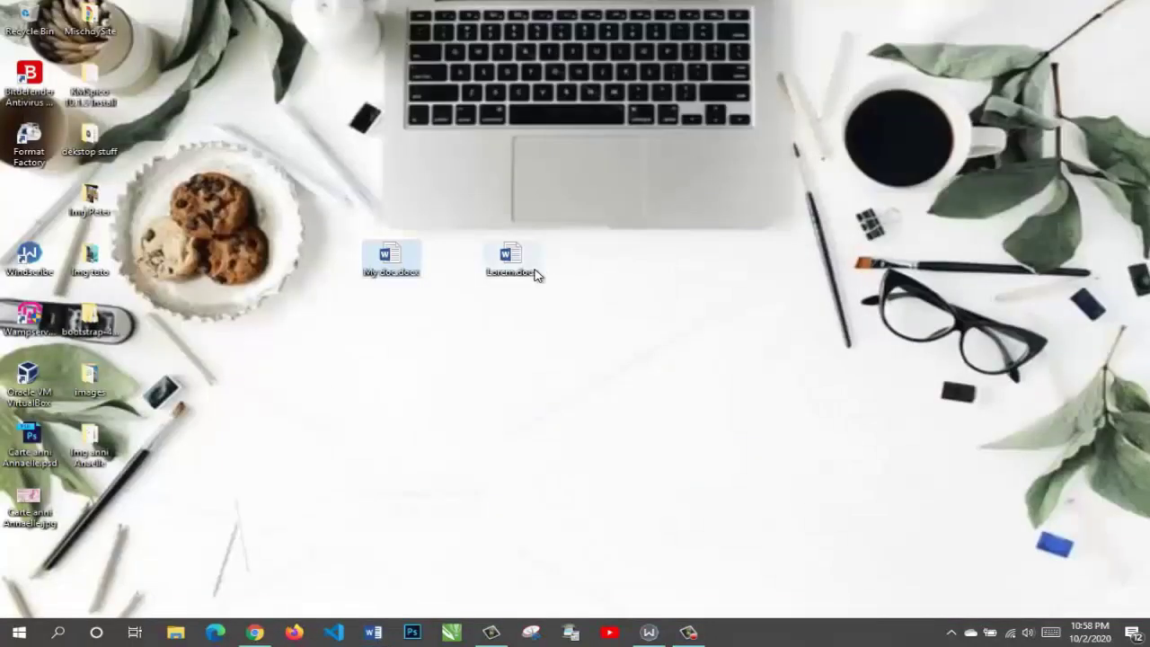
mouse_move(512, 260)
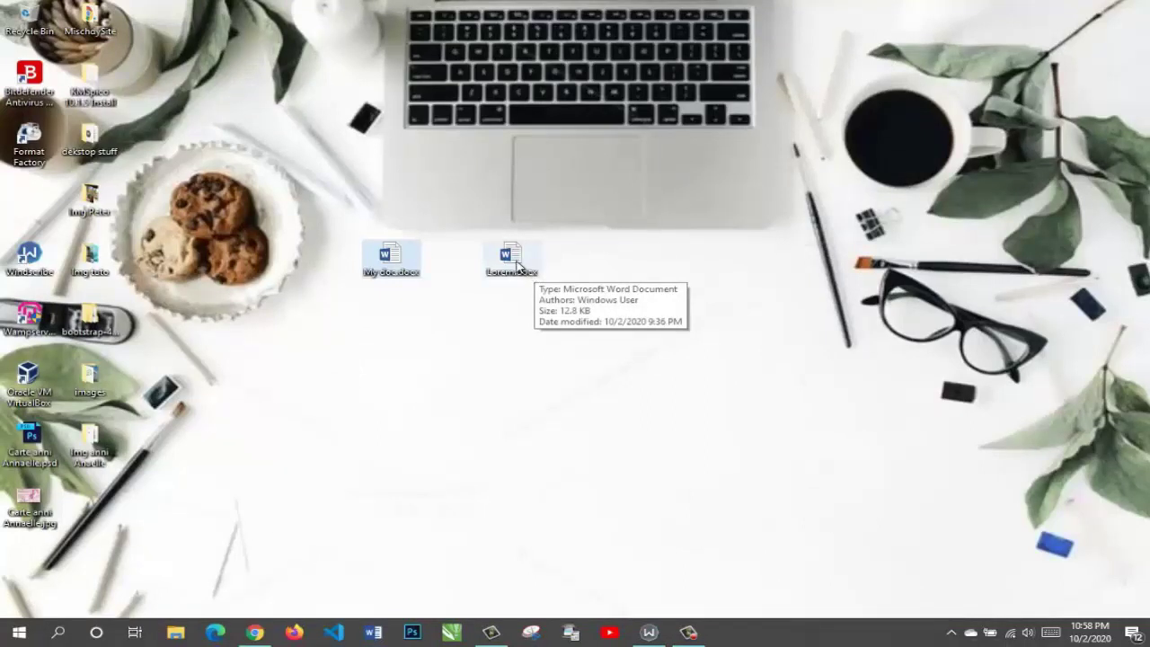
Step: Open Lorem.docx in Word from its desktop icon
double_click(517, 265)
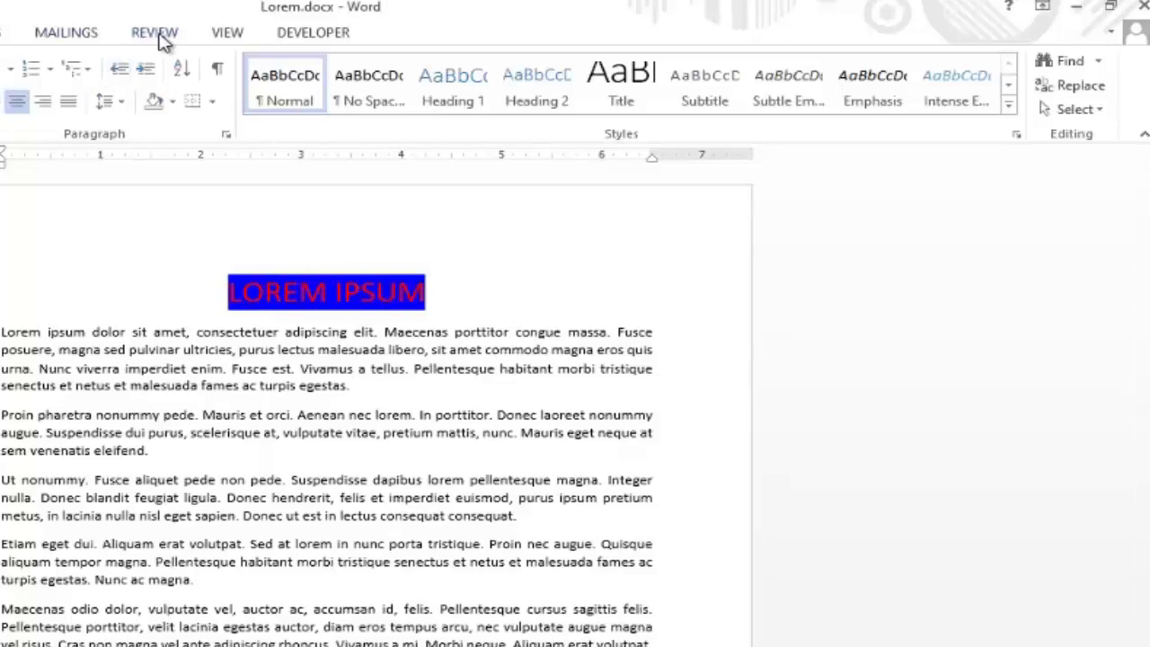
Step: Restrict Lorem.docx to No changes (Read only) and enforce the protection with a password
click(158, 36)
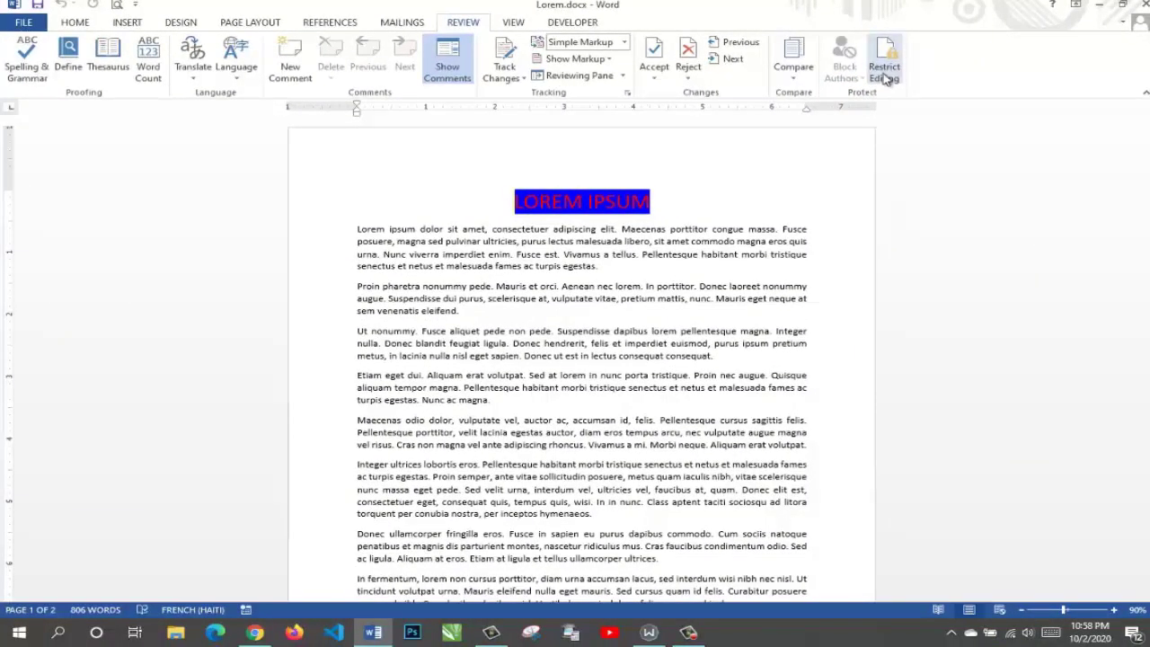
click(890, 77)
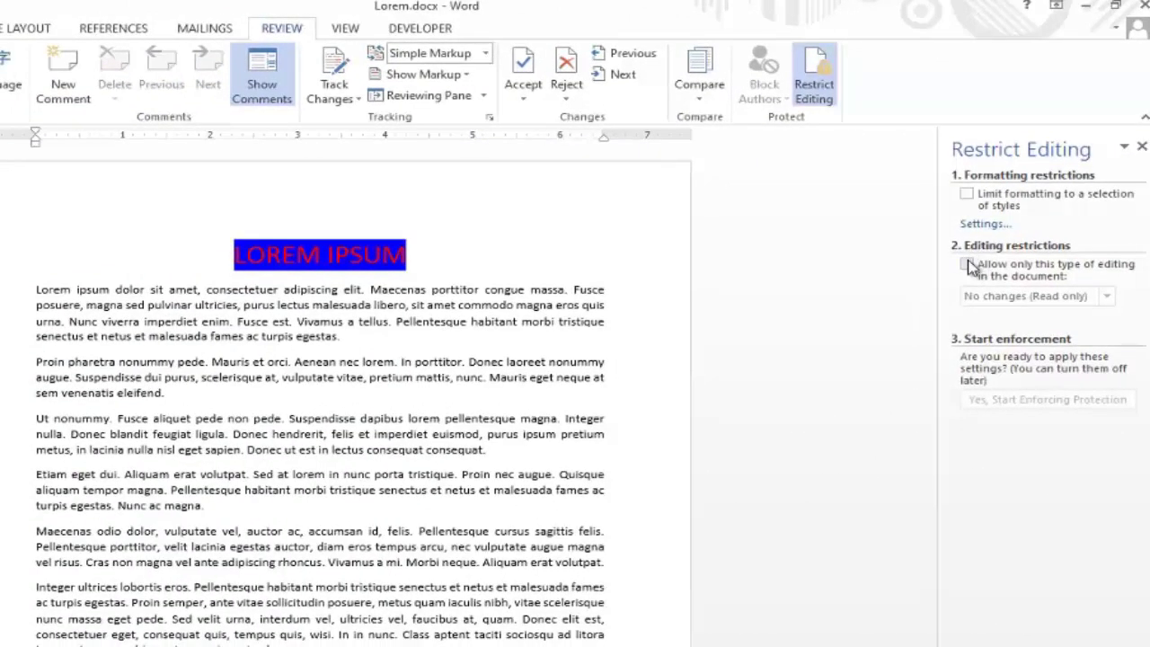
click(967, 266)
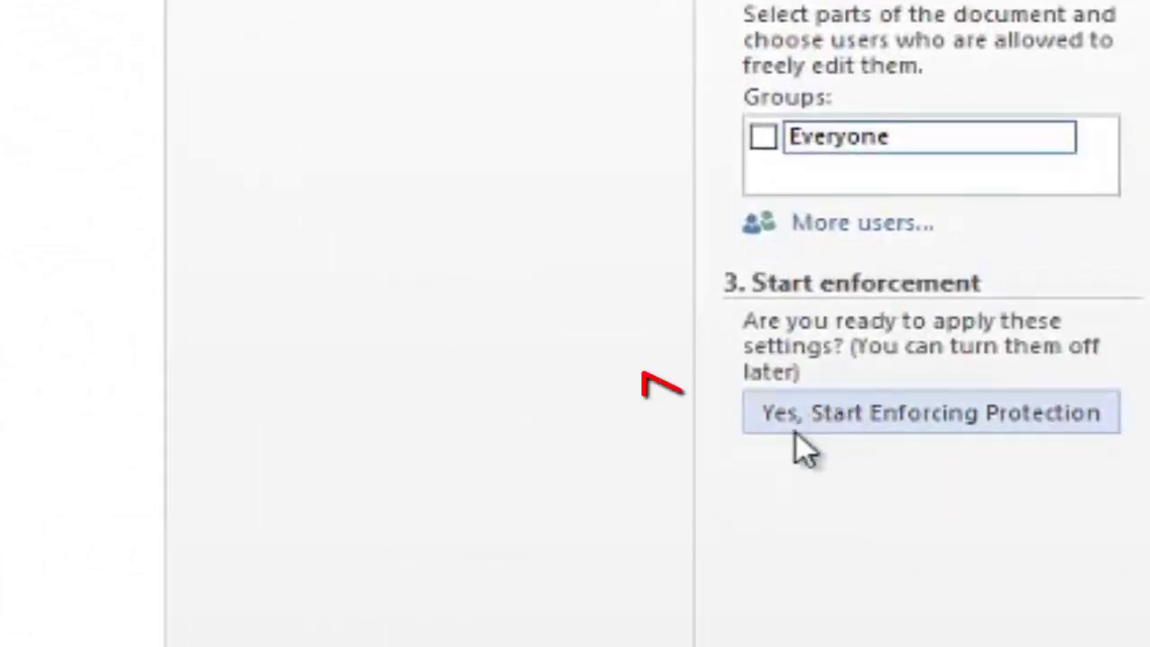
click(906, 421)
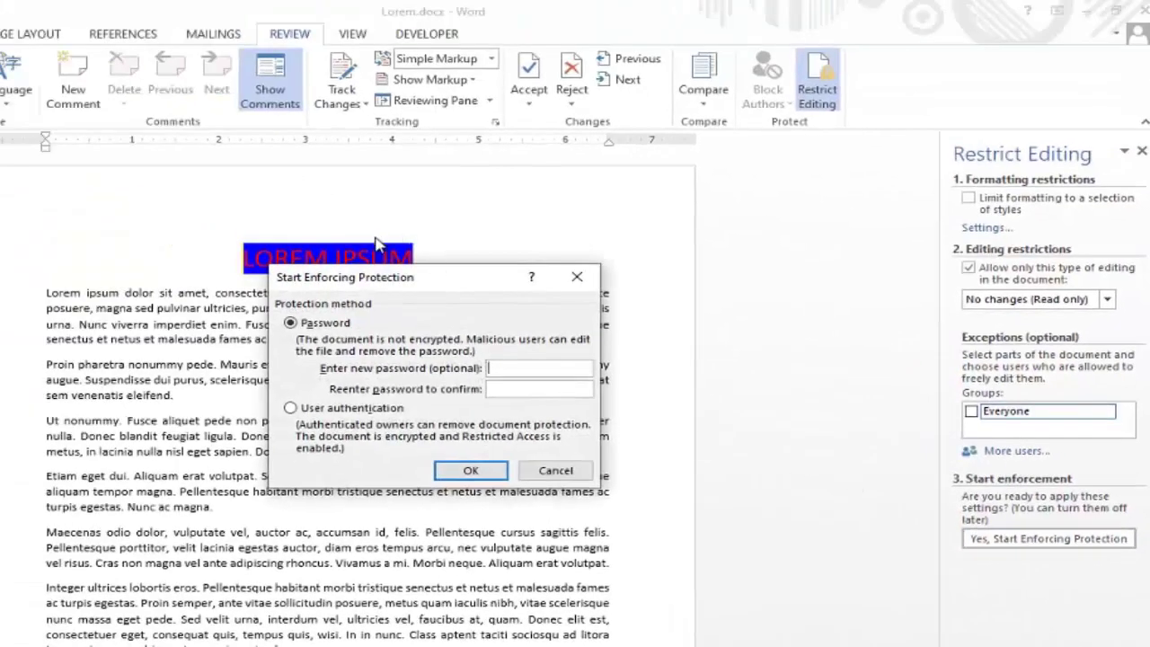
drag(361, 271, 371, 262)
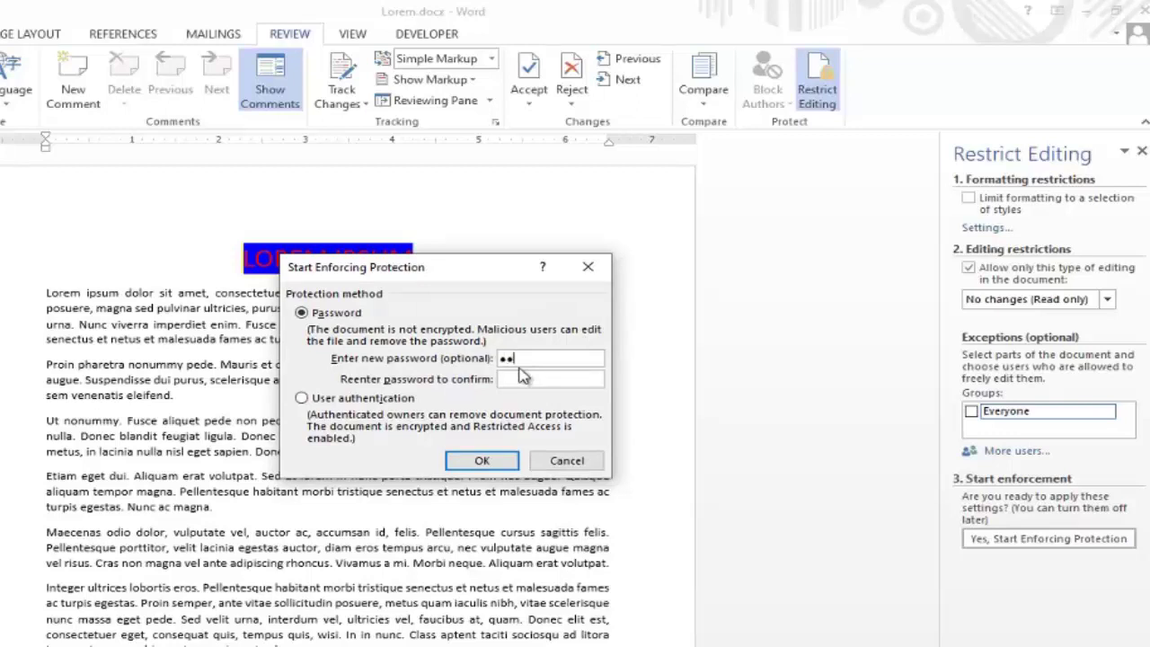
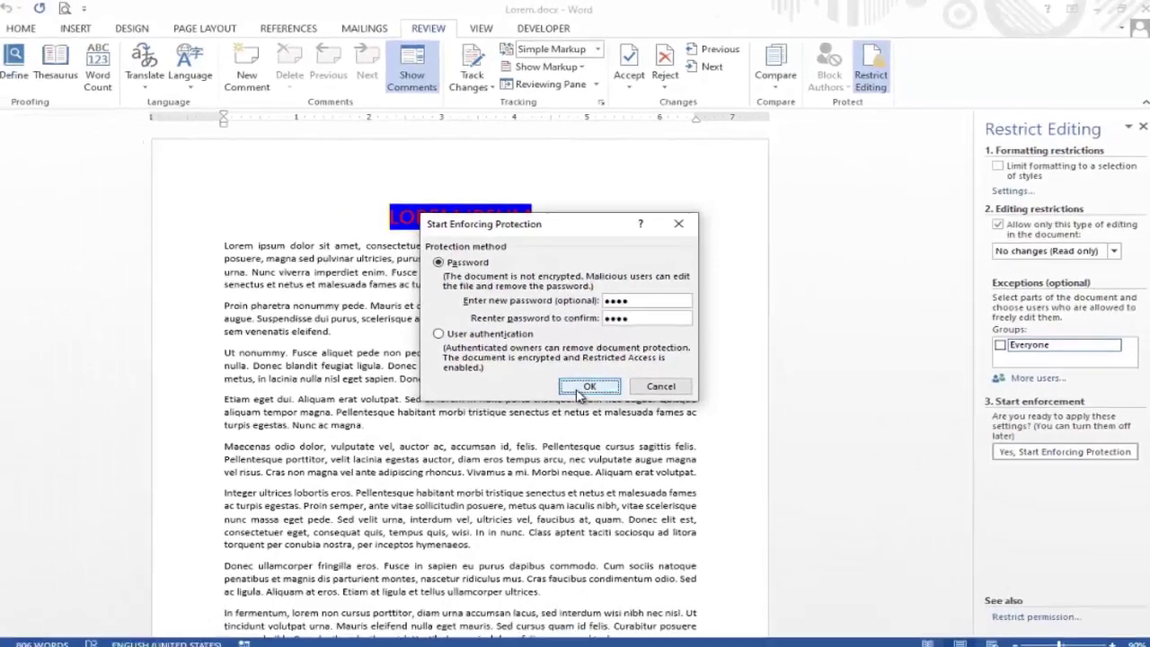
click(605, 377)
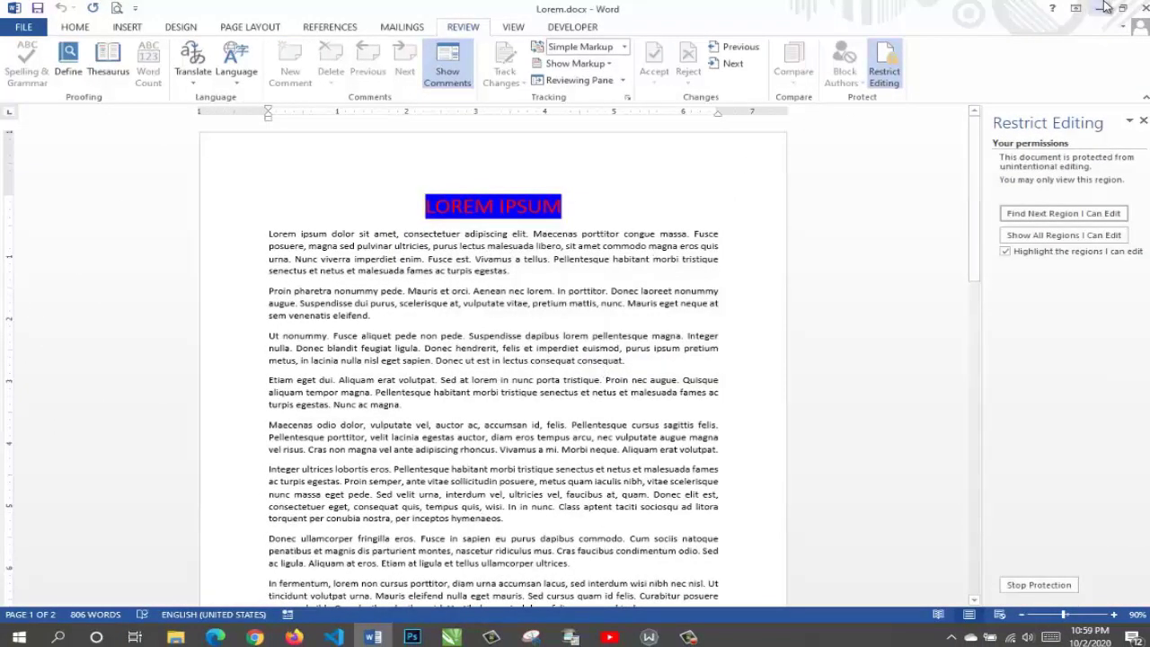
Step: Save and close Lorem.docx, then reopen it from the desktop next to My doc.docx
click(1145, 9)
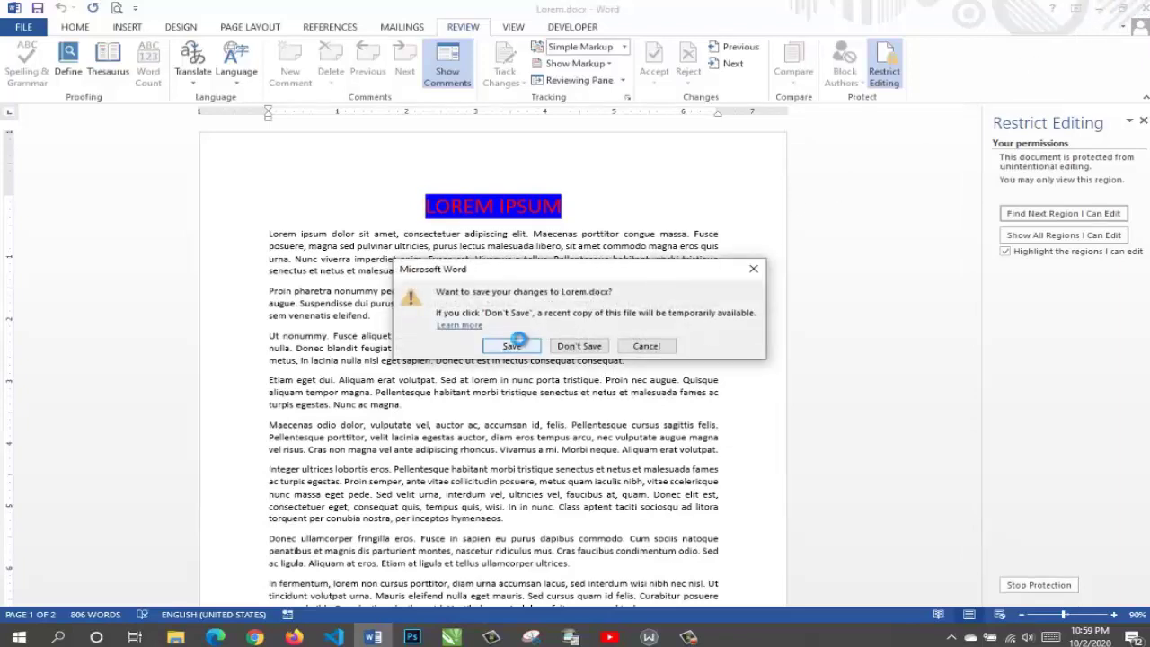
click(512, 345)
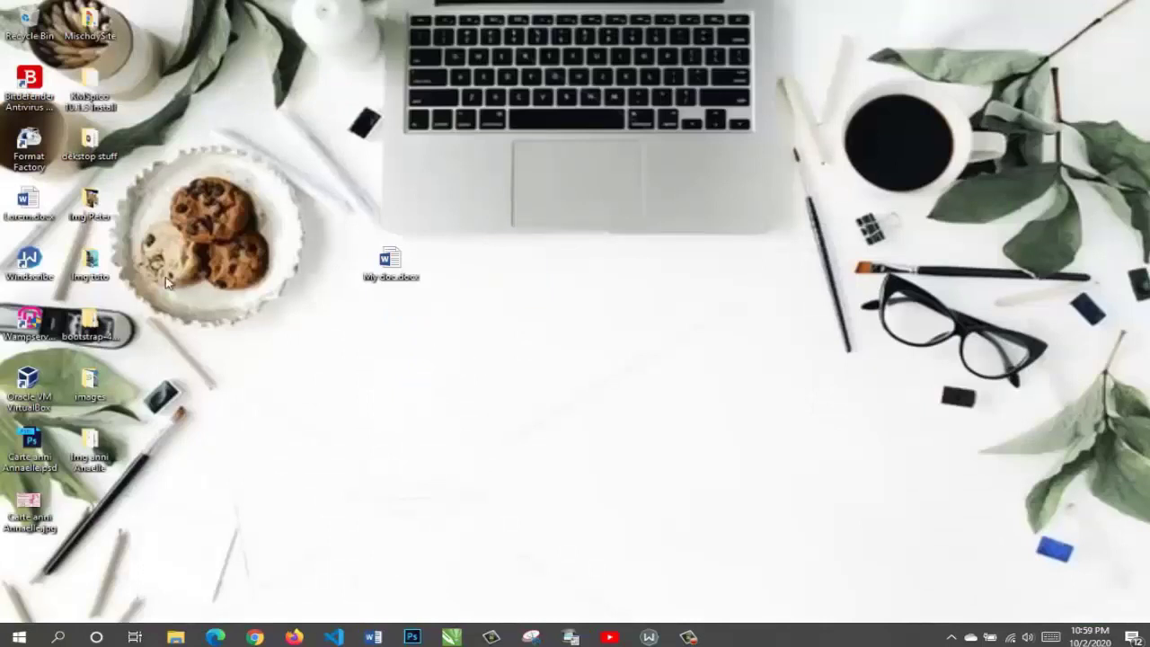
drag(25, 197, 508, 261)
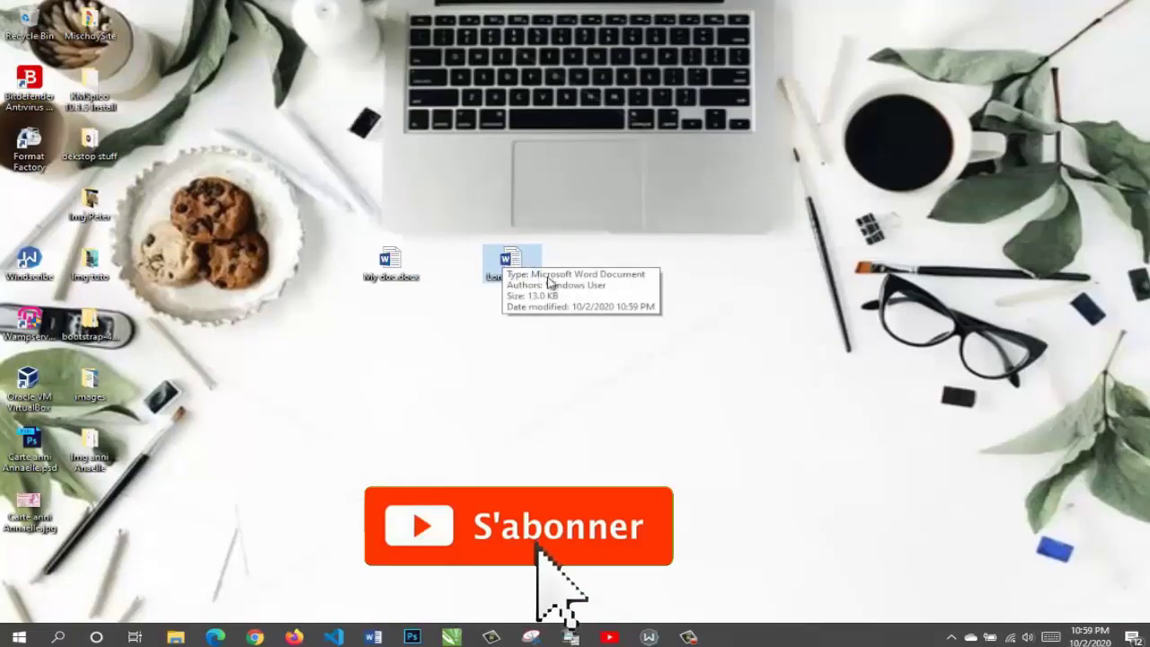
double_click(514, 260)
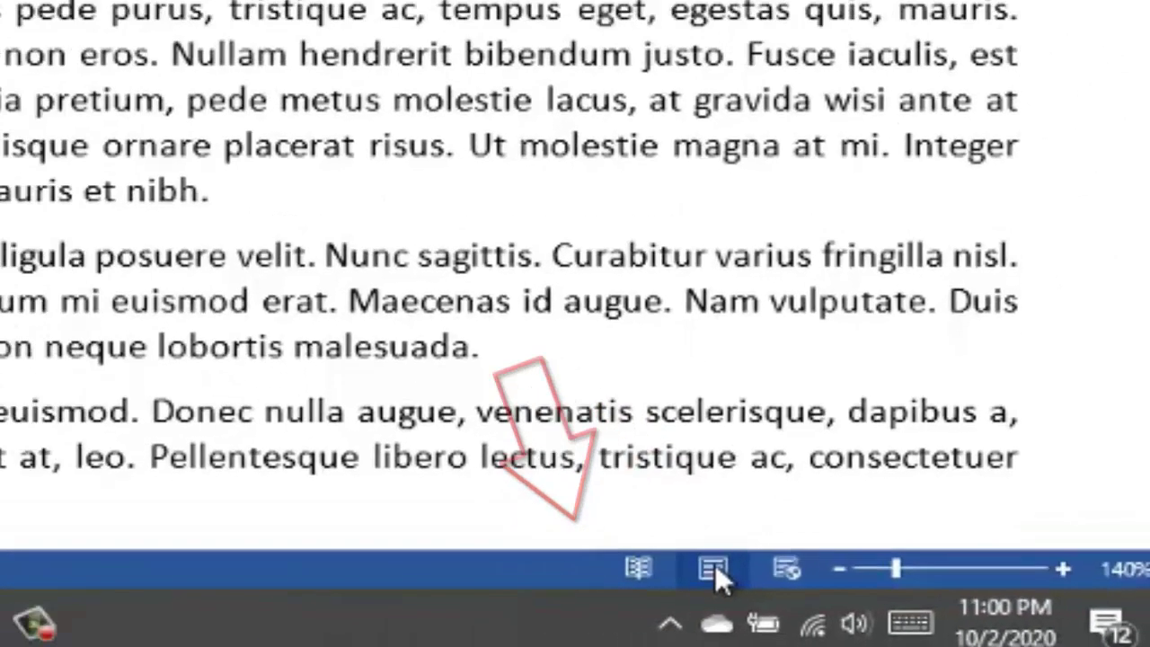
Step: Switch to Print Layout and try deleting text in the heading and first paragraph
click(714, 568)
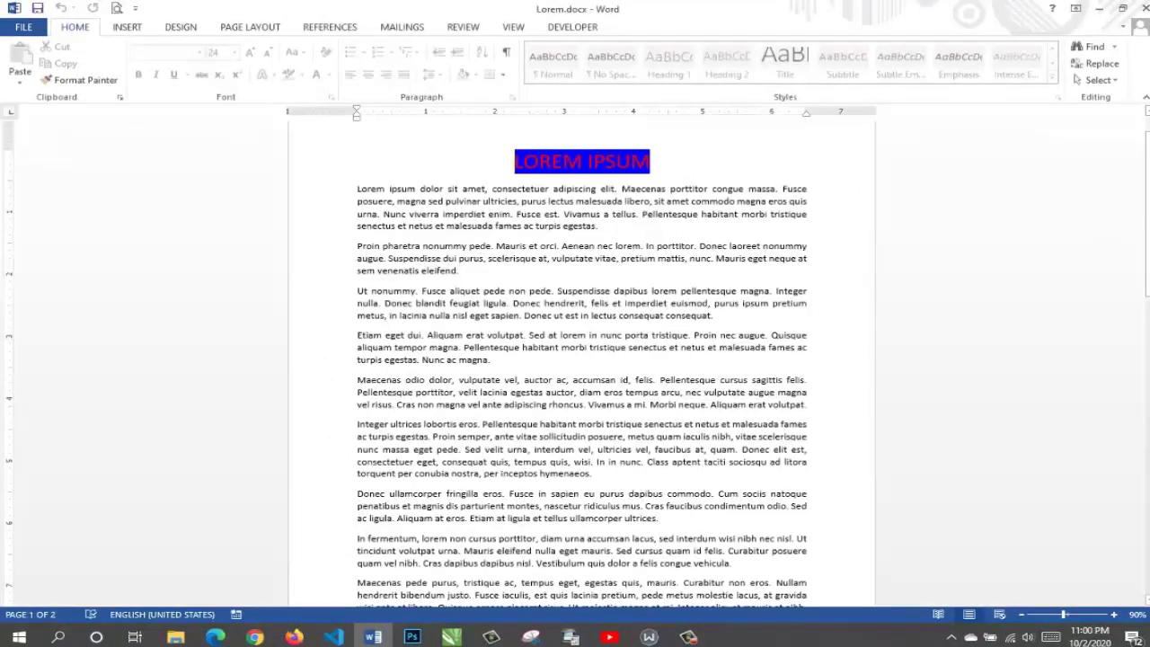
drag(1146, 215, 1147, 193)
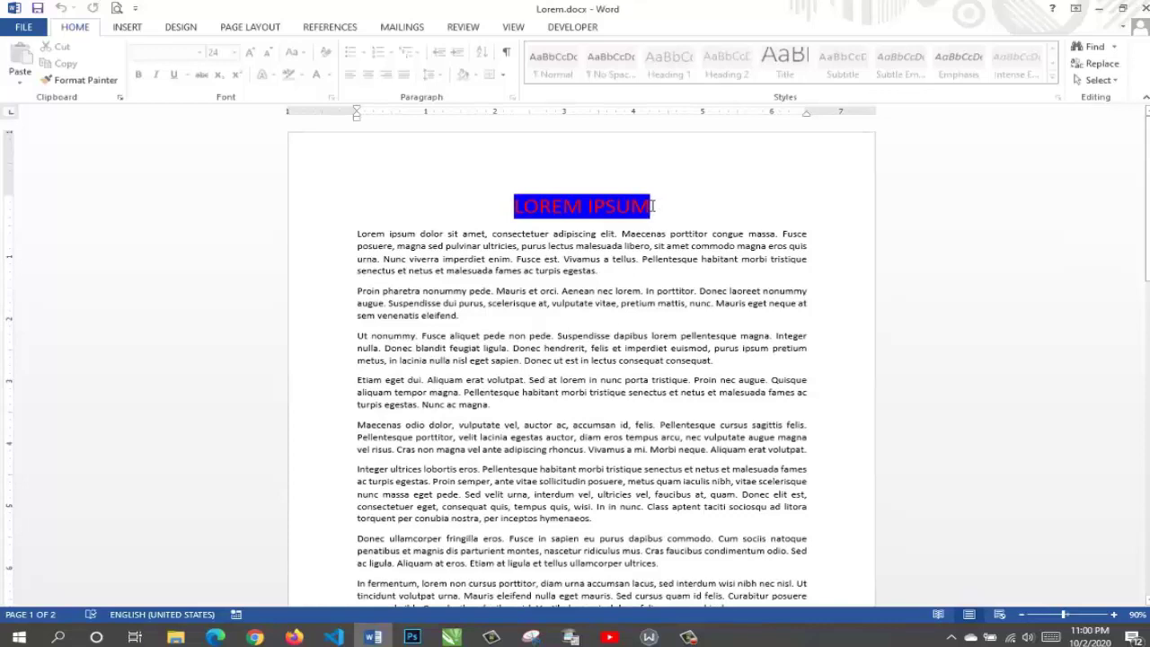
key(Delete)
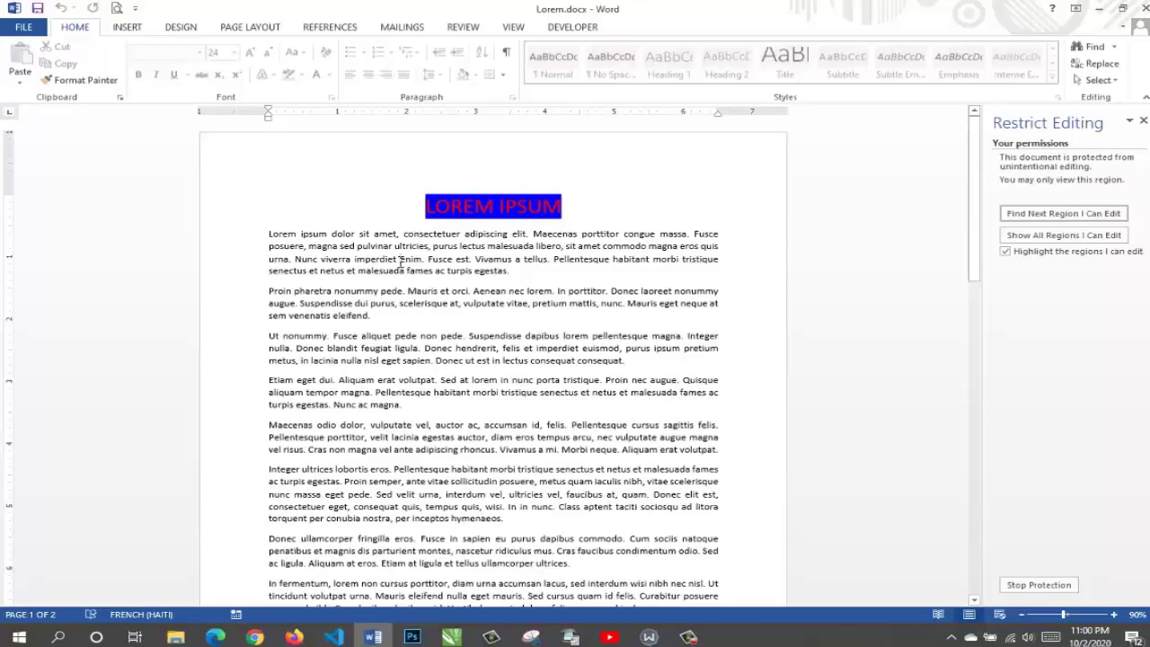
key(Delete)
key(Delete)
key(Delete)
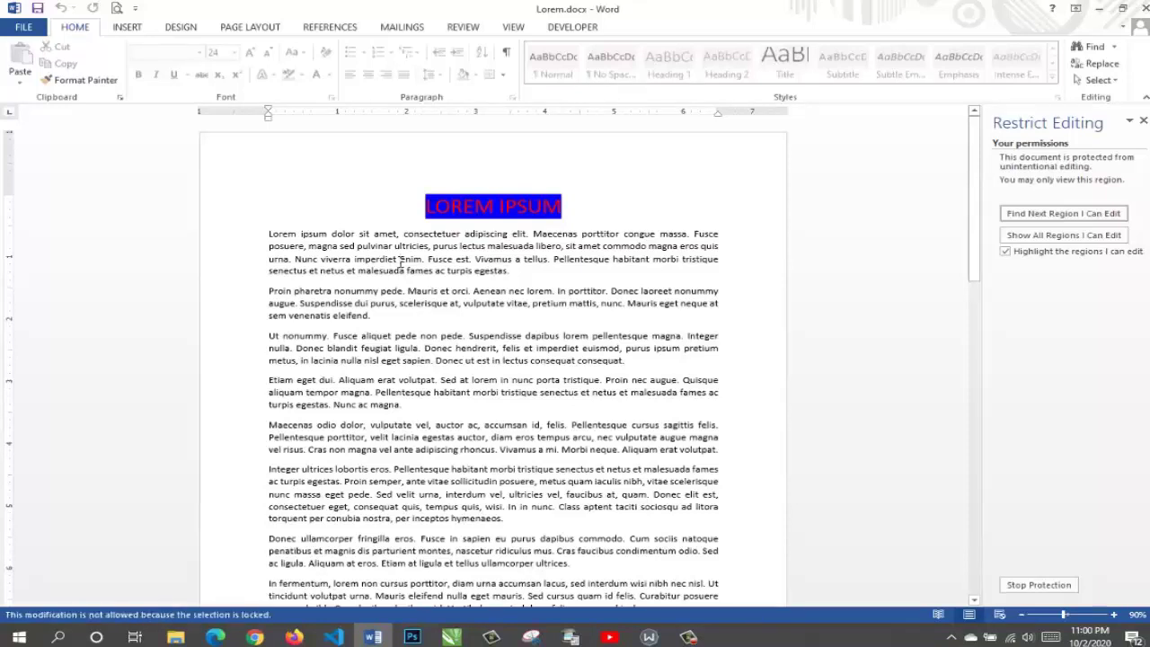
Step: Select the first paragraph and repeatedly try deleting and typing, all refused as locked
drag(268, 234, 511, 278)
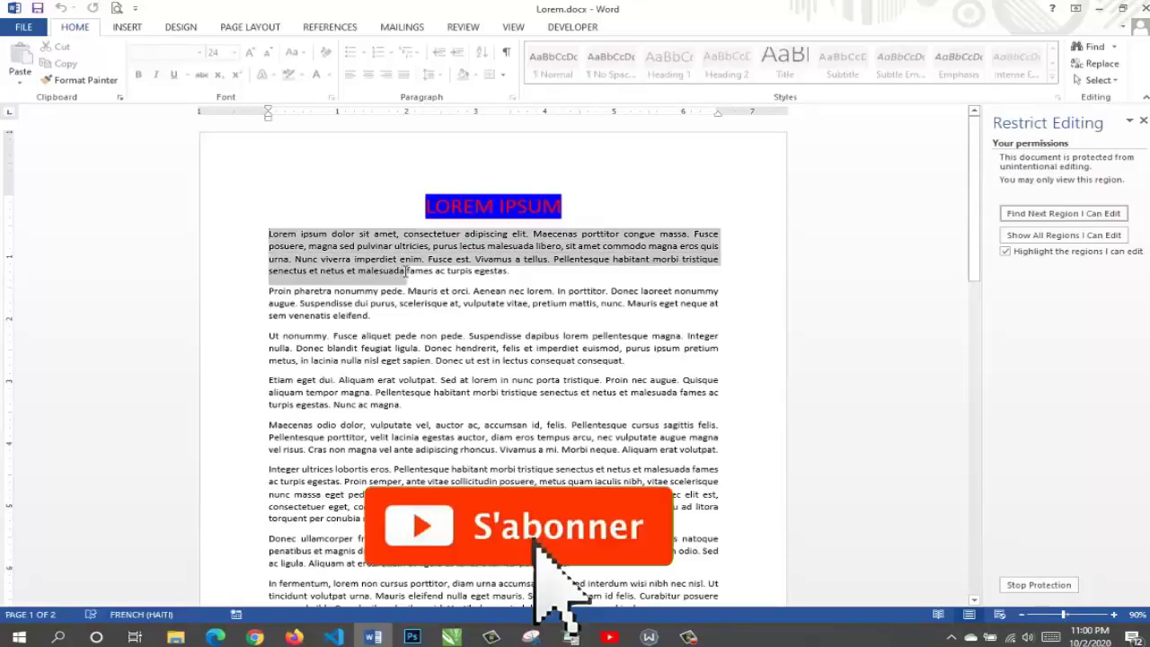
key(Delete)
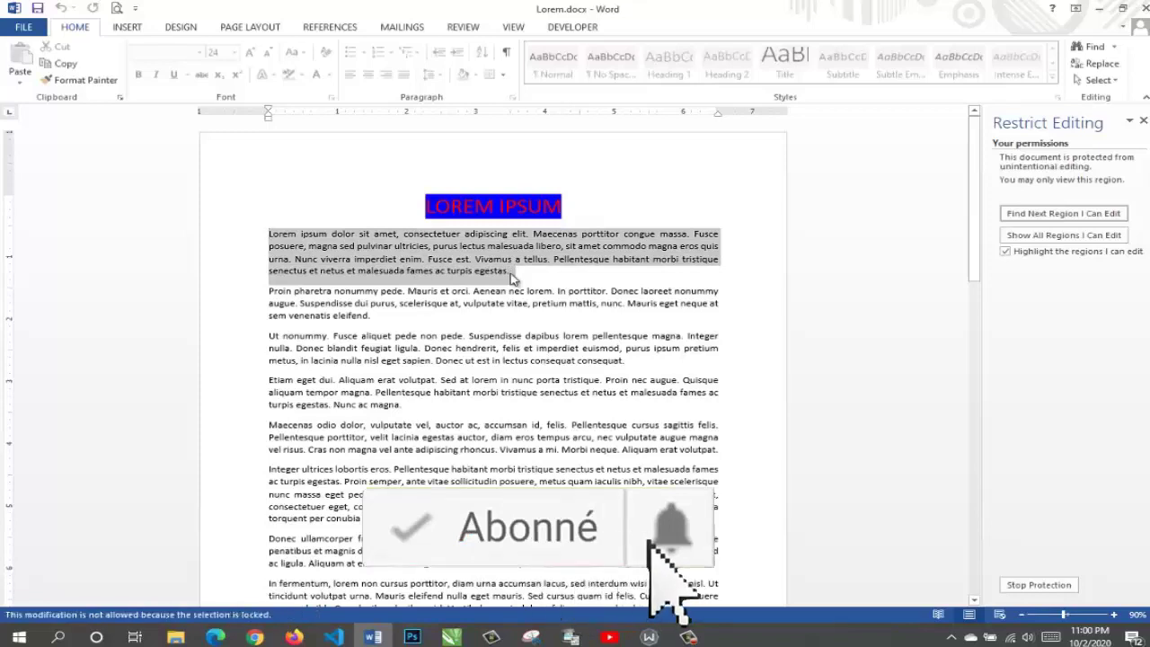
key(Delete)
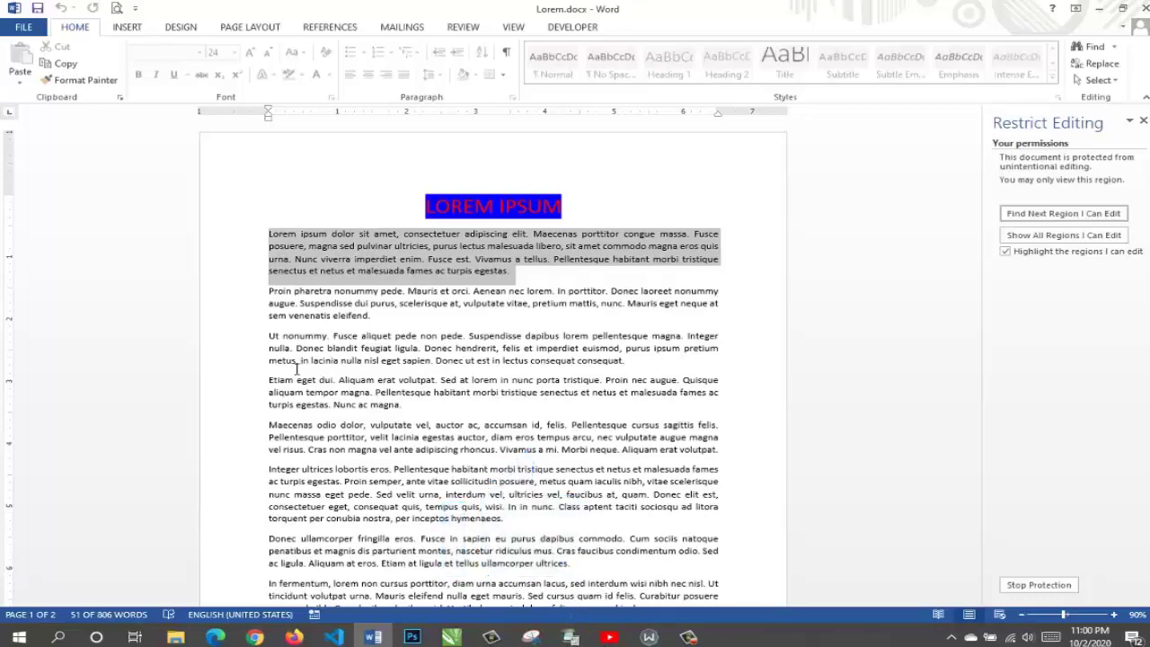
key(Delete)
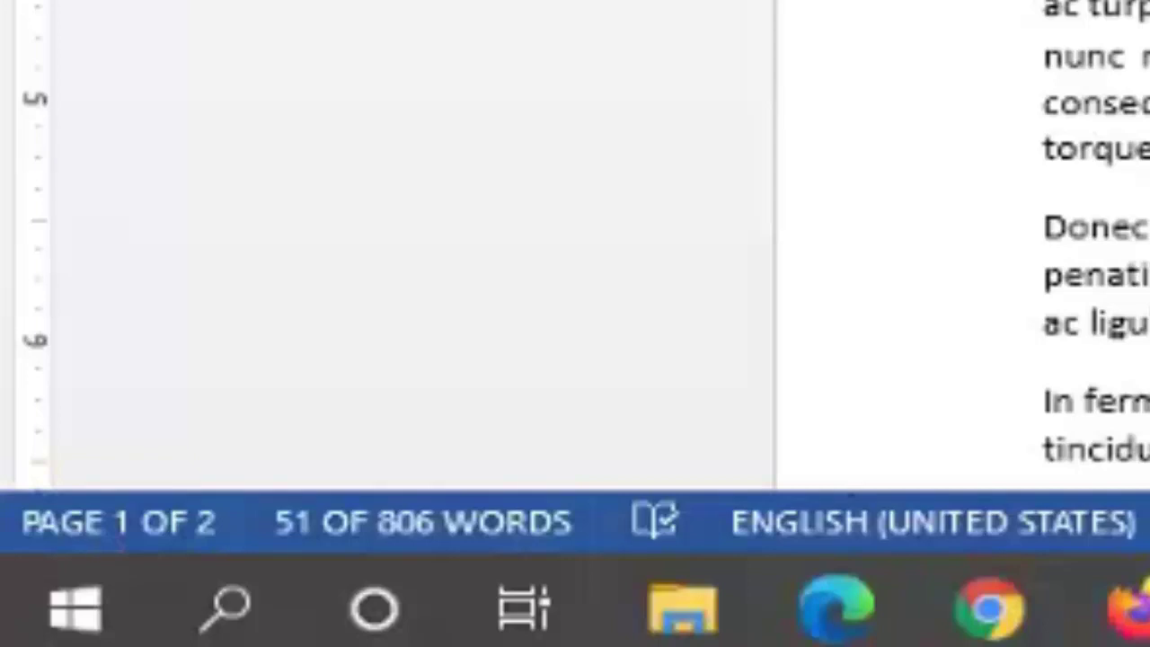
key(Left)
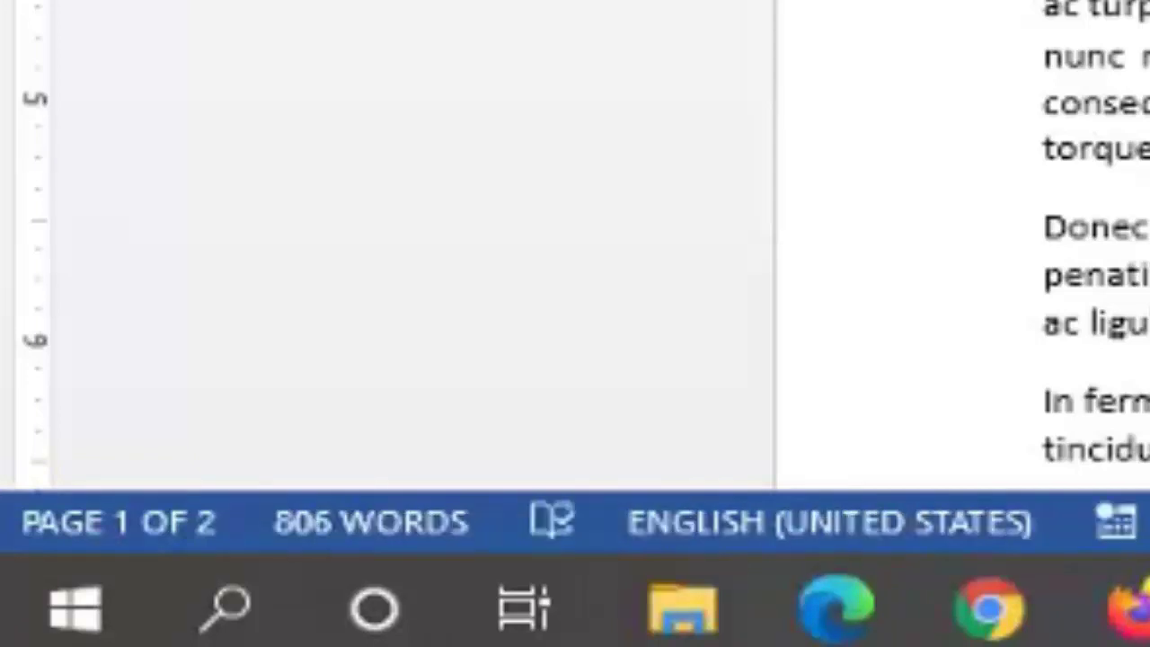
key(Delete)
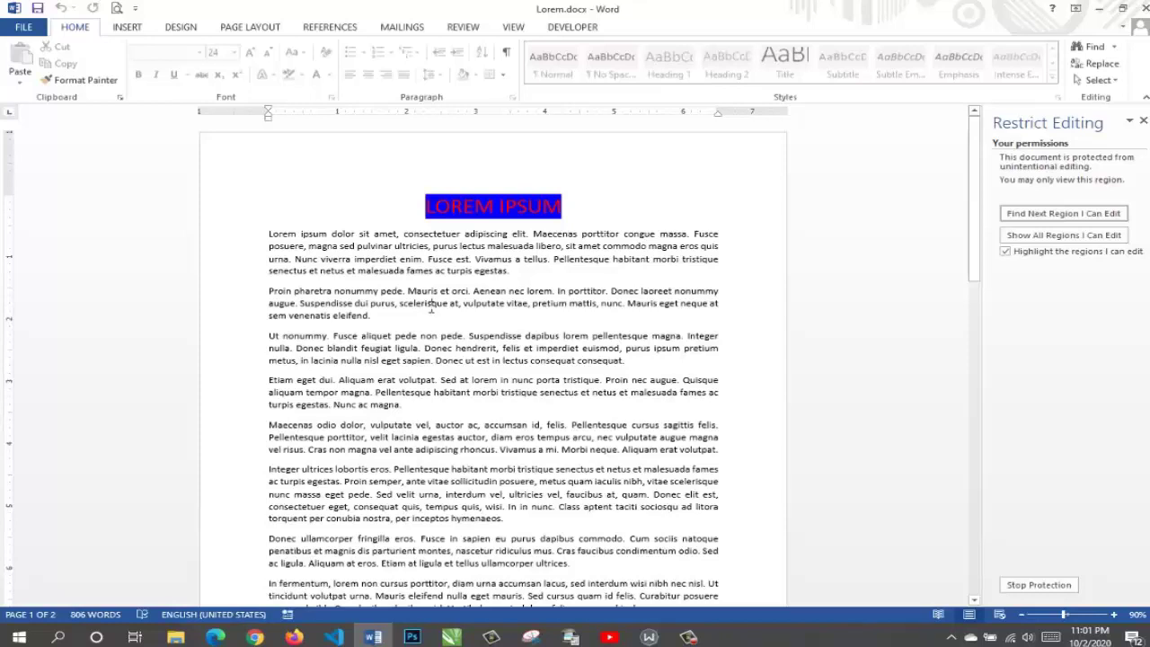
key(a)
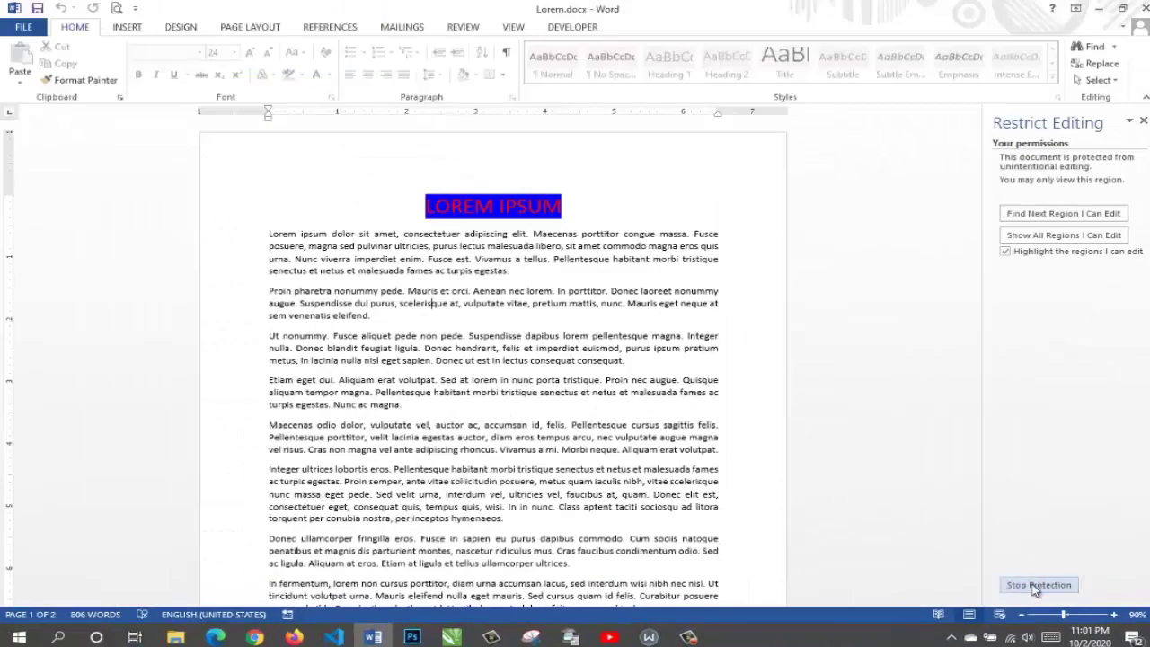
Step: Stop the protection with the password, then delete the LOREM IPSUM heading
click(1034, 586)
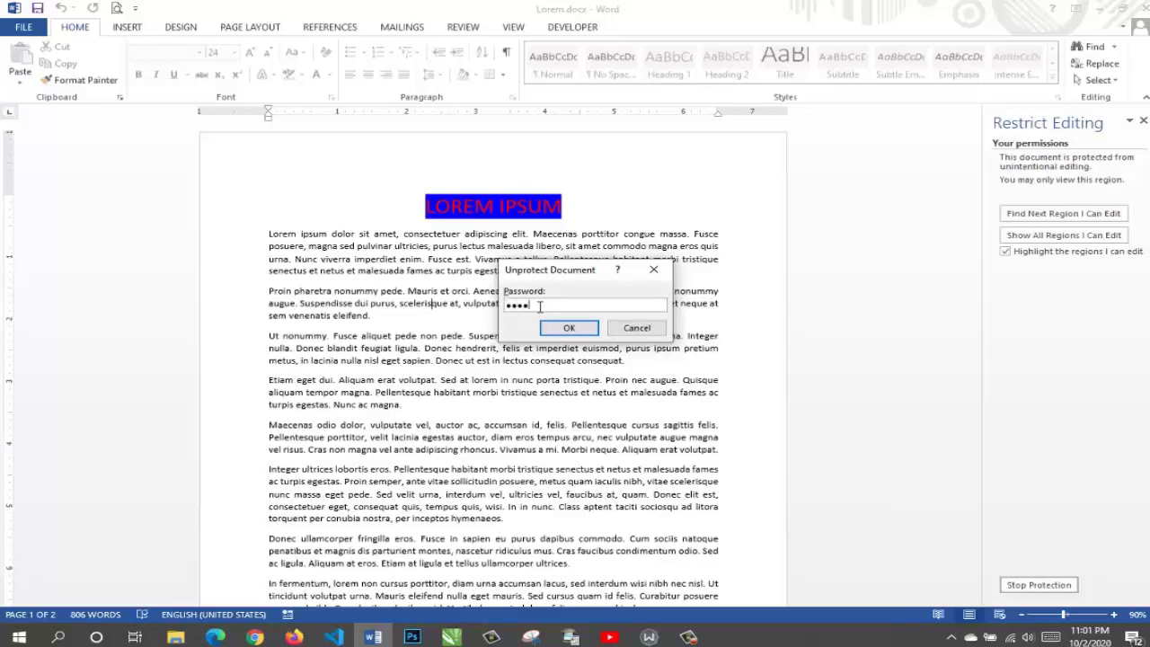
click(566, 328)
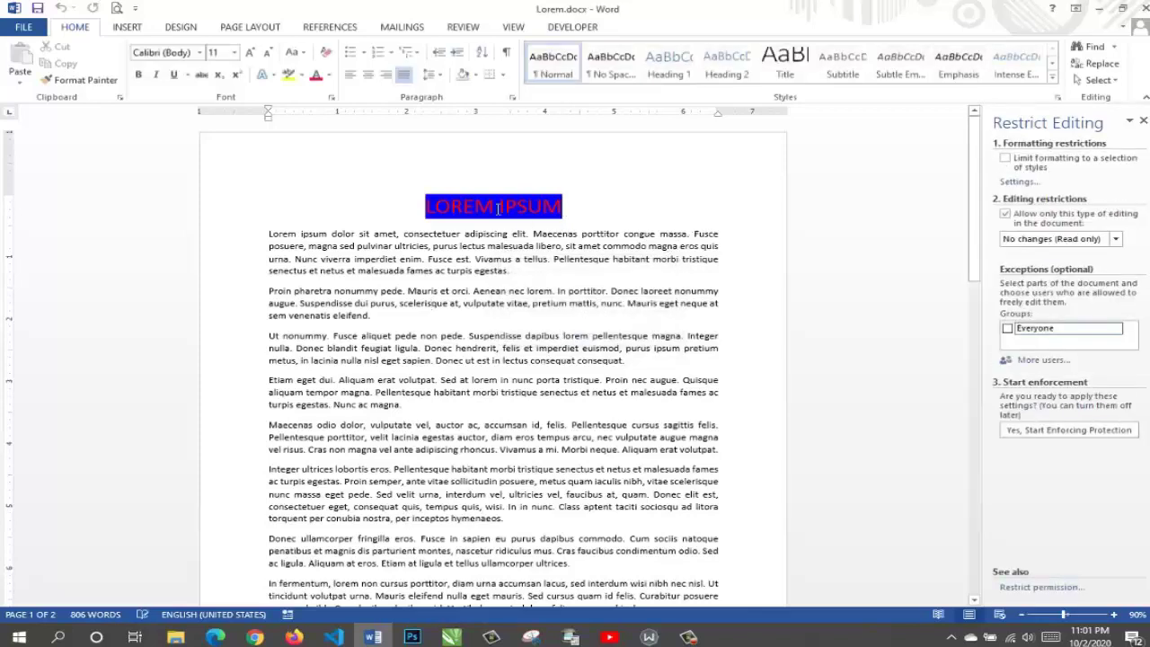
drag(499, 208, 441, 209)
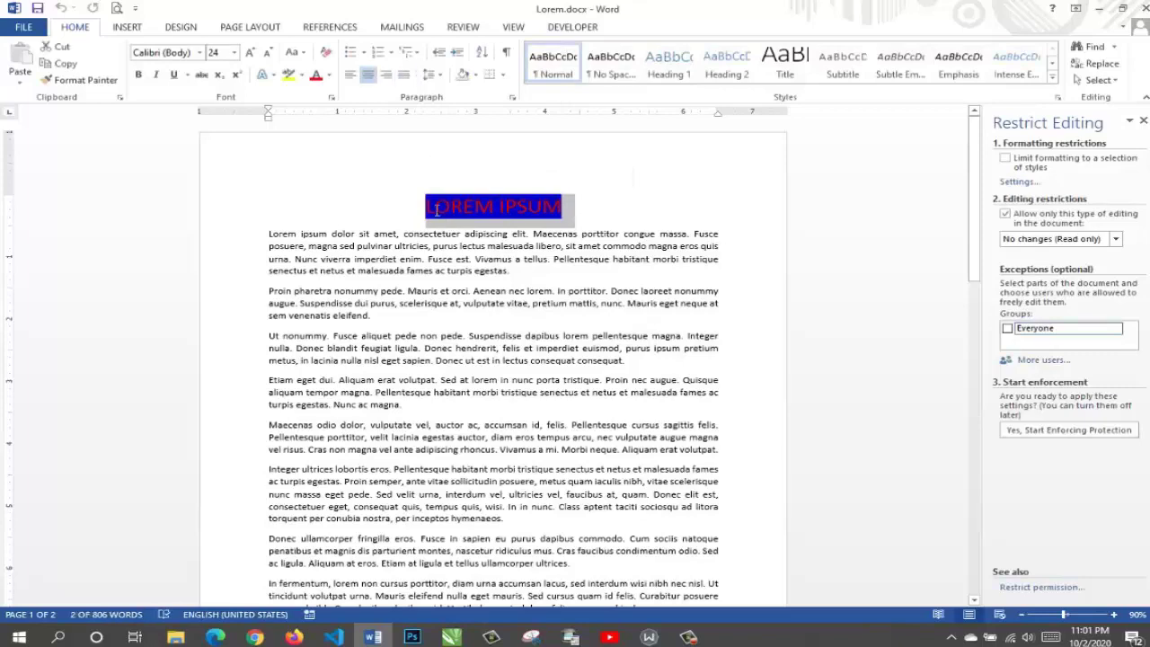
key(Delete)
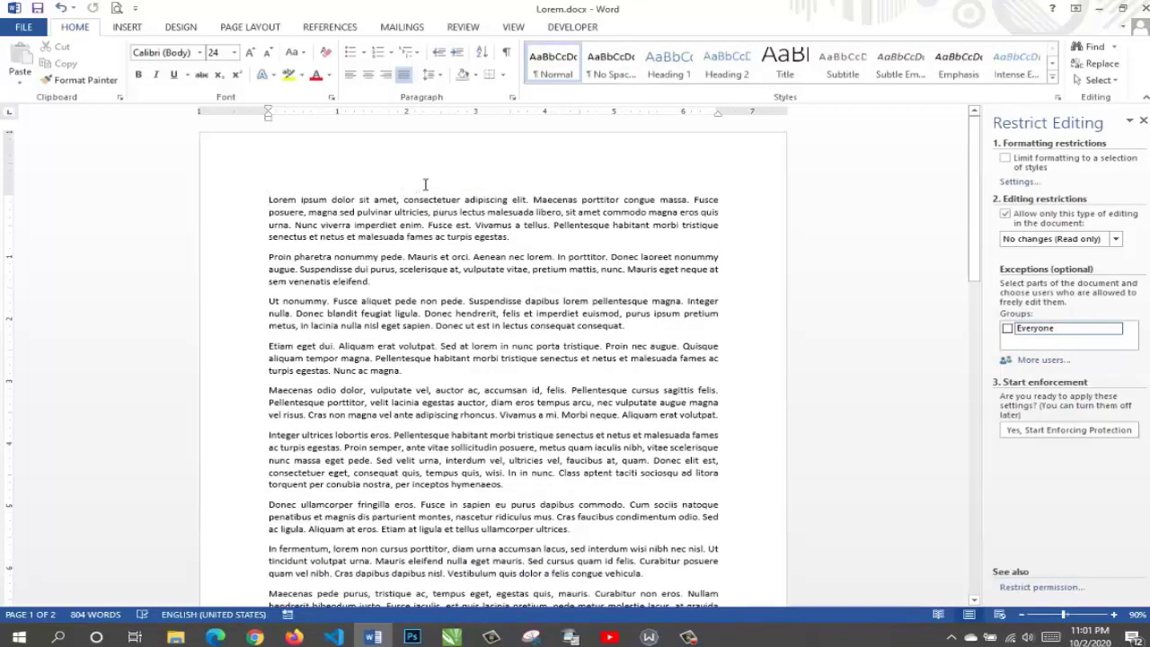